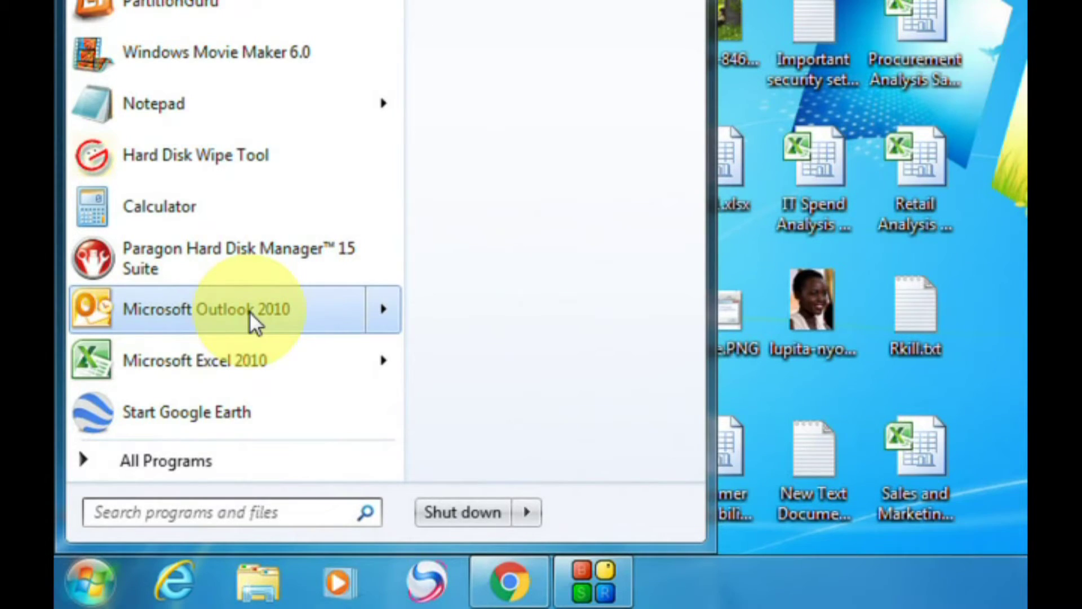
Step: Launch Microsoft Outlook 2010 to check that the mailbox opens without a password, and close it again
{"action": "mouse_move", "coordinate": [249, 311]}
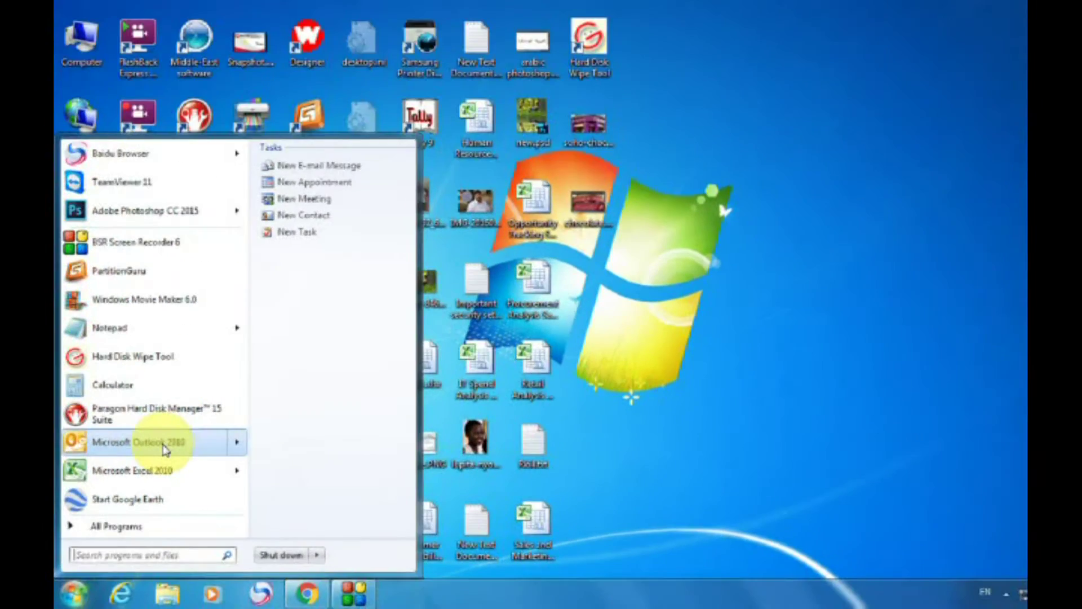
{"action": "left_click", "coordinate": [161, 443]}
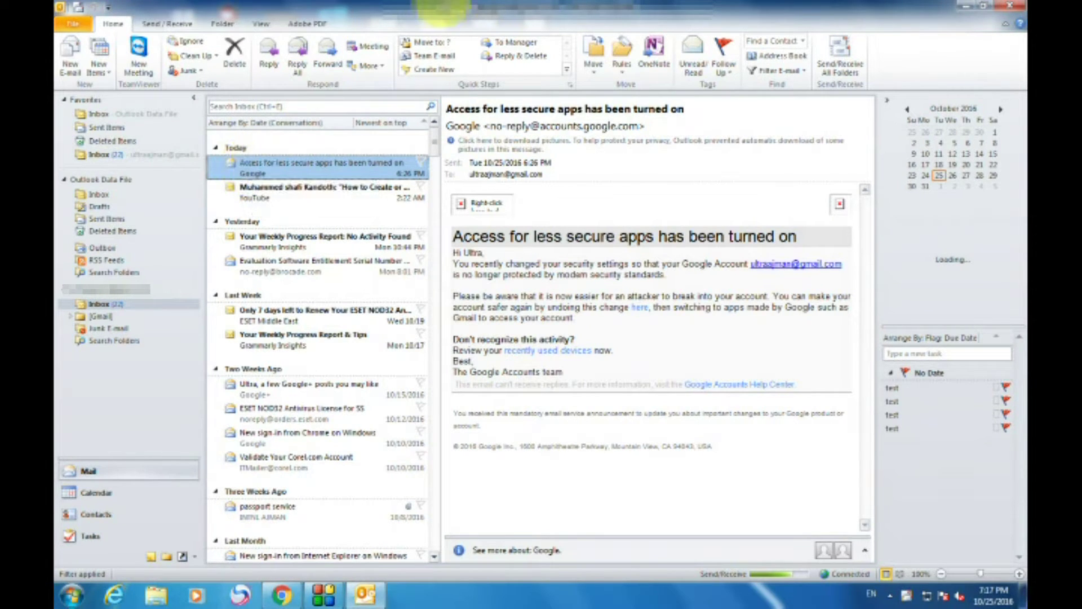
{"action": "left_click", "coordinate": [1008, 8]}
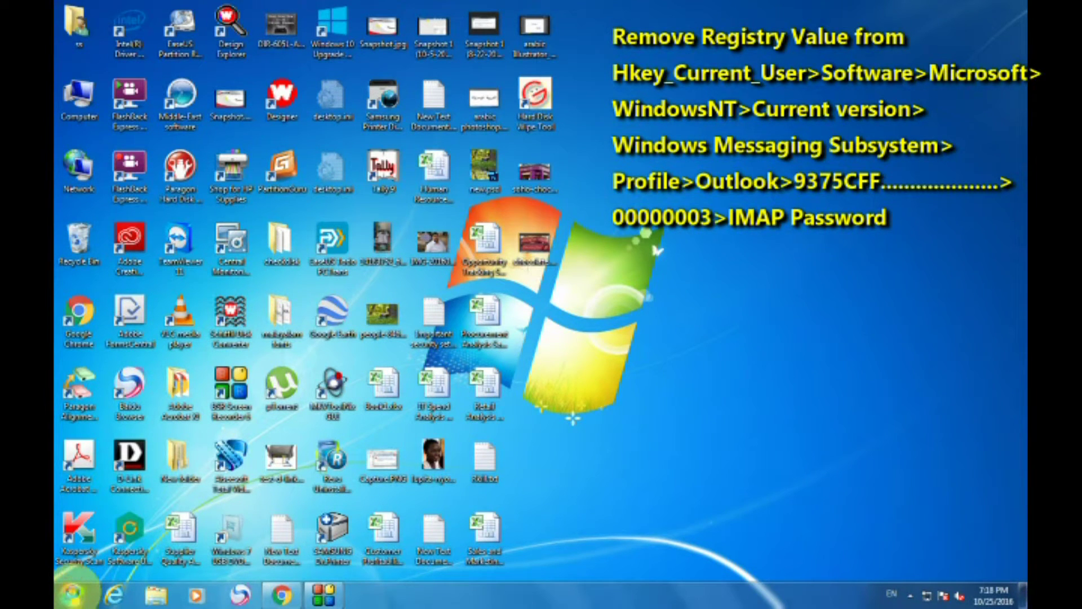
Step: Search for REGEDIT and launch the Registry Editor
{"action": "right_click", "coordinate": [74, 595]}
{"action": "left_click", "coordinate": [74, 597]}
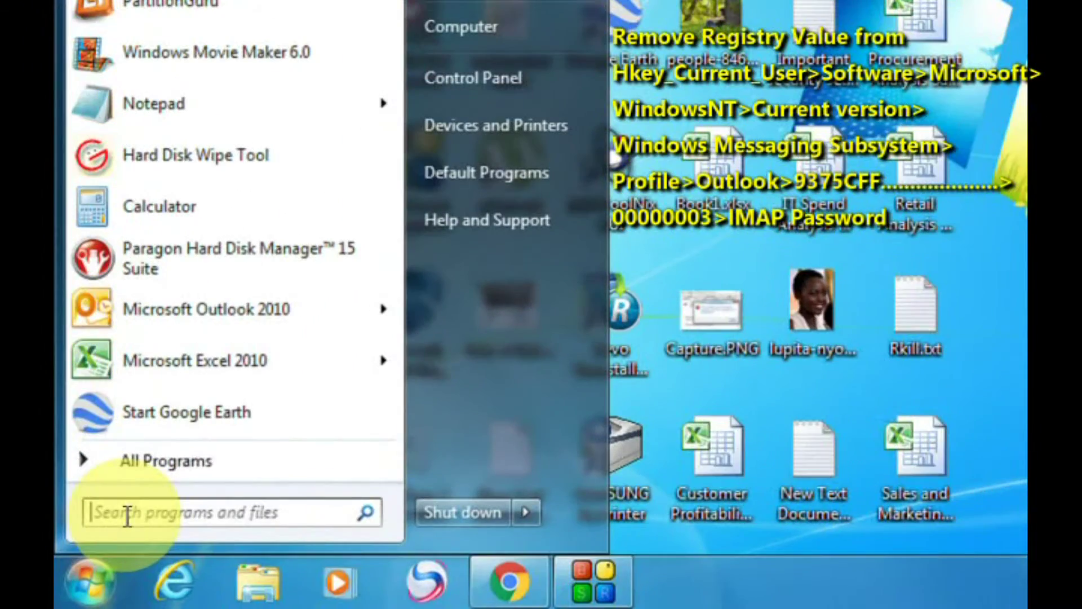
{"action": "type", "text": "RE"}
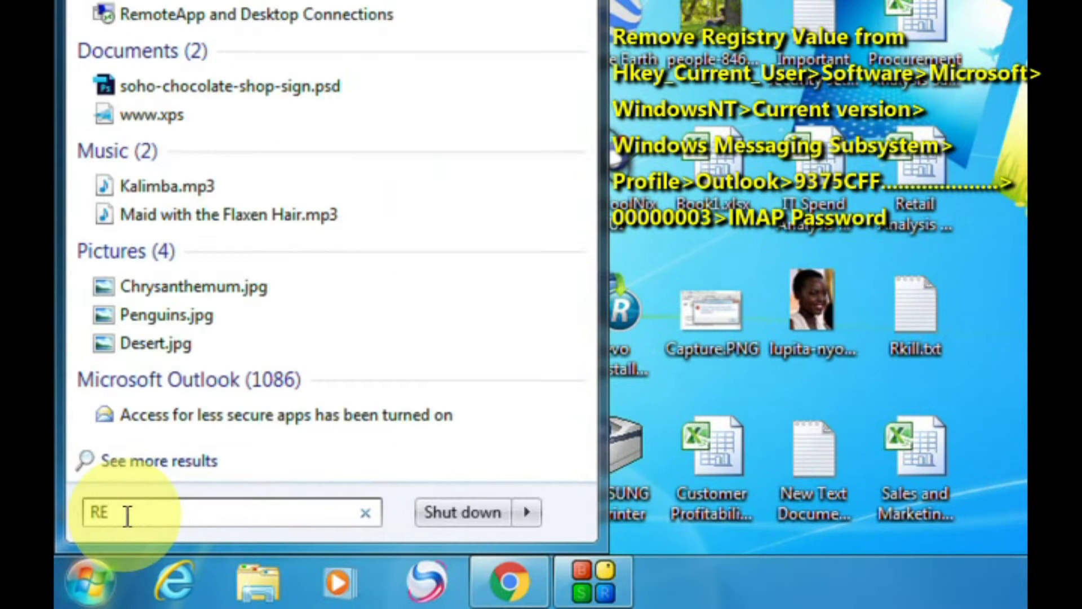
{"action": "type", "text": "GEDIT"}
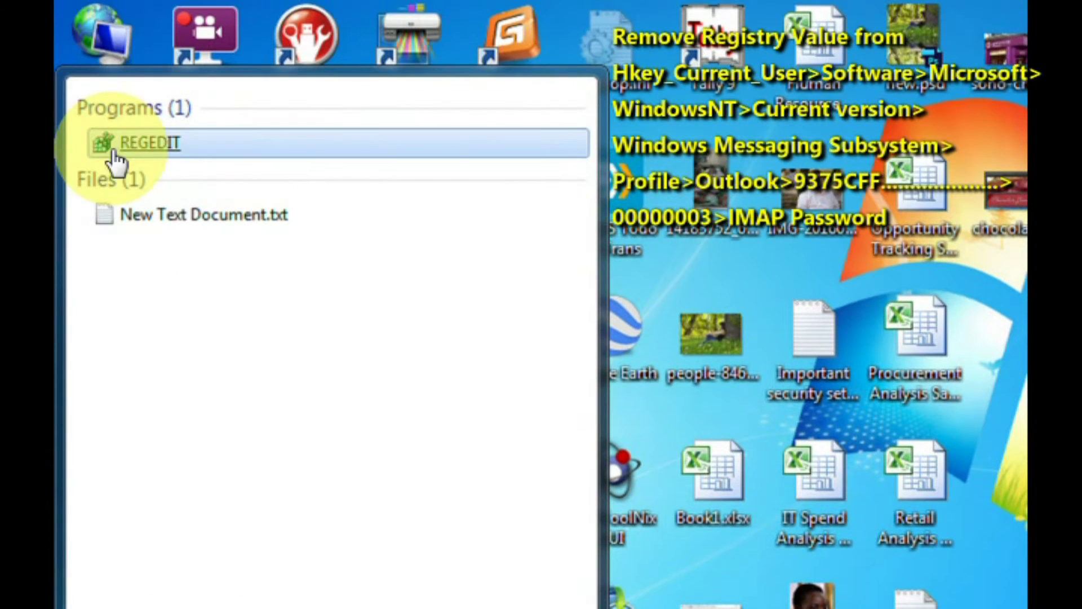
{"action": "left_click", "coordinate": [148, 144]}
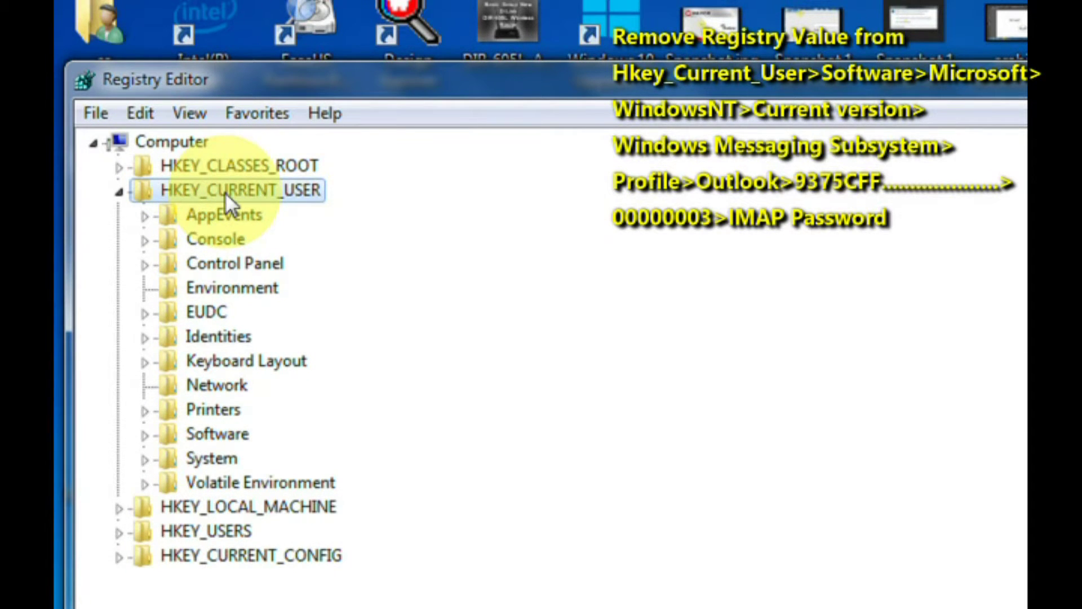
Step: Expand the Software key under HKEY_CURRENT_USER and its Microsoft subkey
{"action": "left_click", "coordinate": [203, 433]}
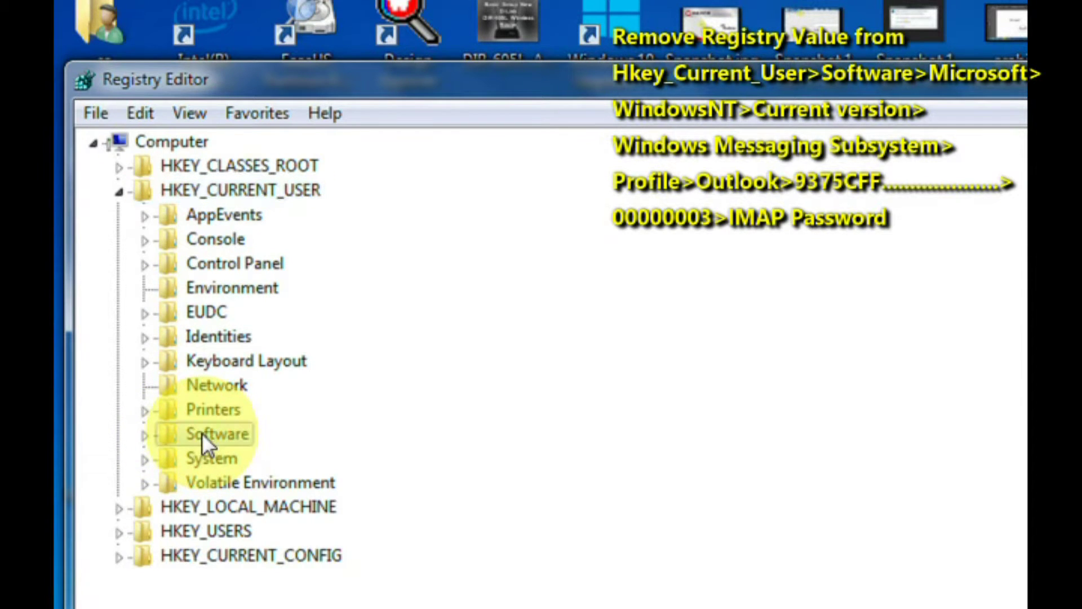
{"action": "left_click", "coordinate": [144, 436]}
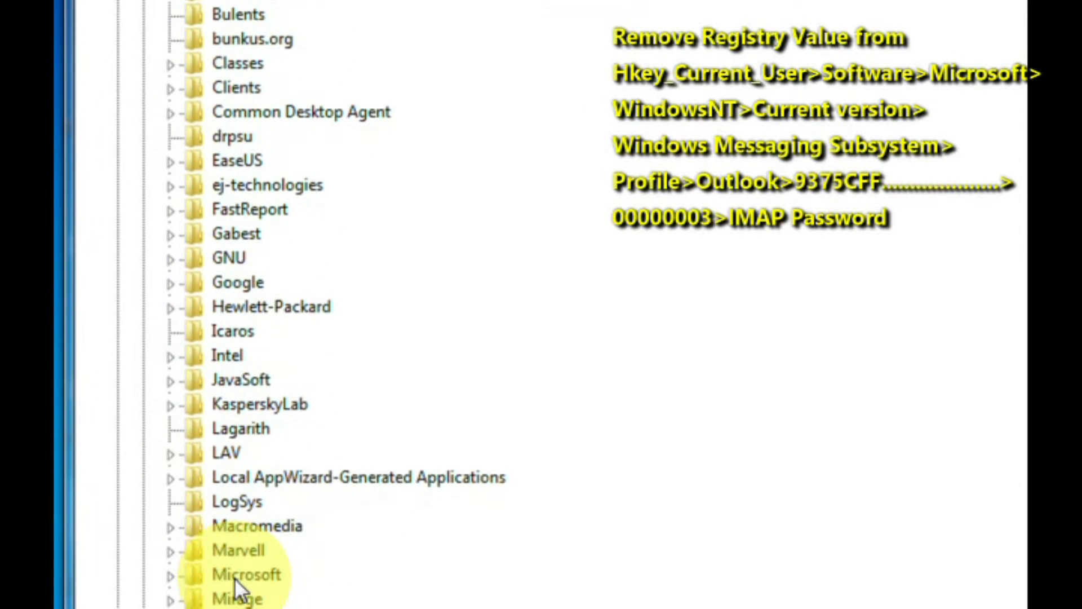
{"action": "left_click", "coordinate": [239, 513]}
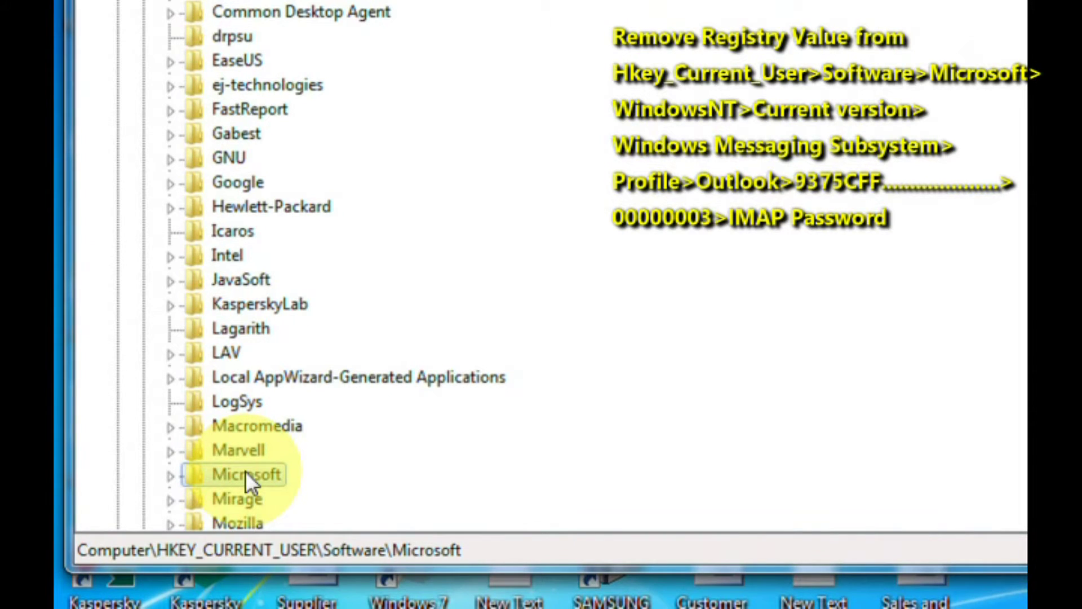
{"action": "left_click", "coordinate": [171, 474]}
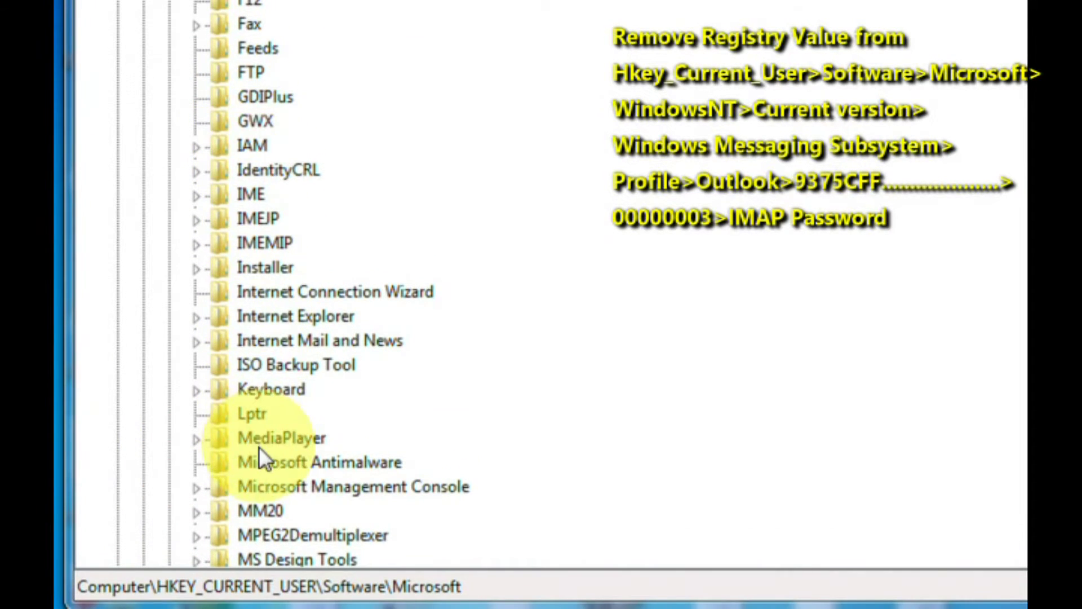
Step: Under the Microsoft key, find Windows NT and expand it and its CurrentVersion subkey
{"action": "scroll", "coordinate": [257, 474], "scroll_direction": "down", "scroll_amount": 5}
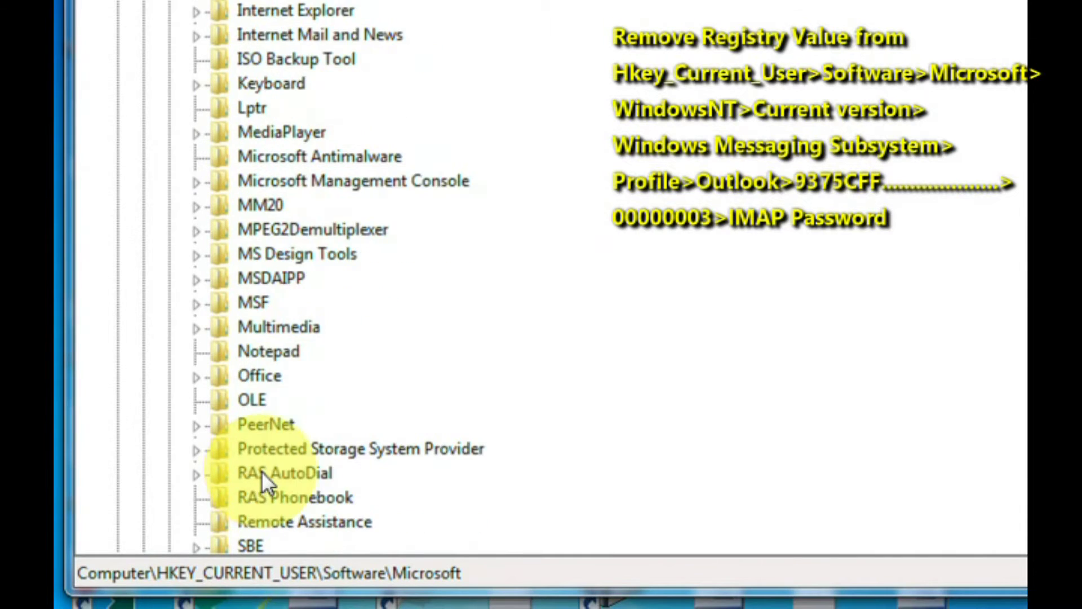
{"action": "scroll", "coordinate": [262, 471], "scroll_direction": "down", "scroll_amount": 5}
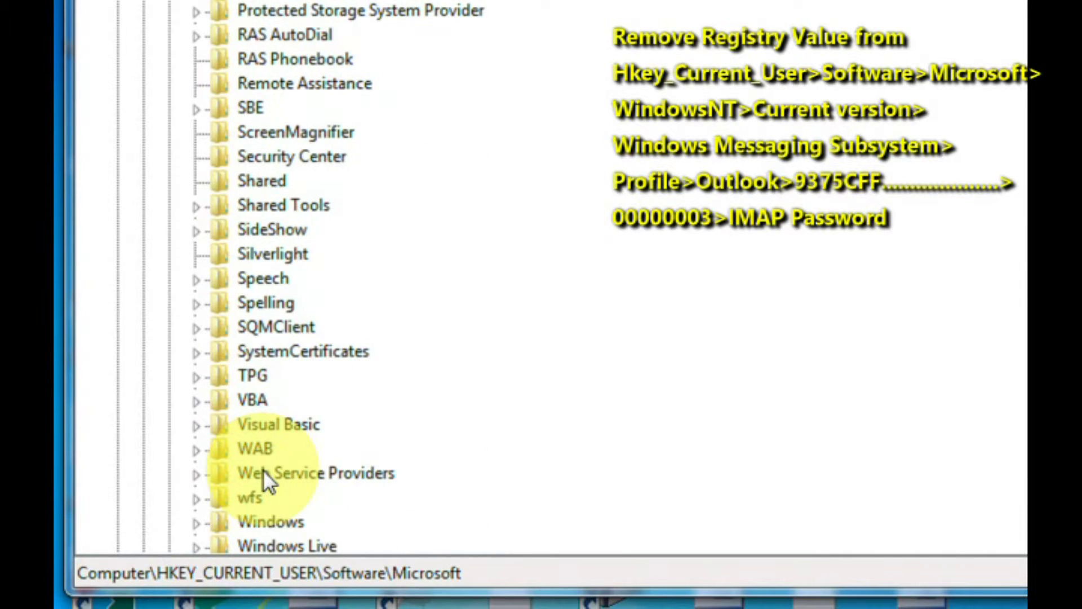
{"action": "scroll", "coordinate": [263, 469], "scroll_direction": "down", "scroll_amount": 1}
{"action": "scroll", "coordinate": [275, 464], "scroll_direction": "down", "scroll_amount": 1}
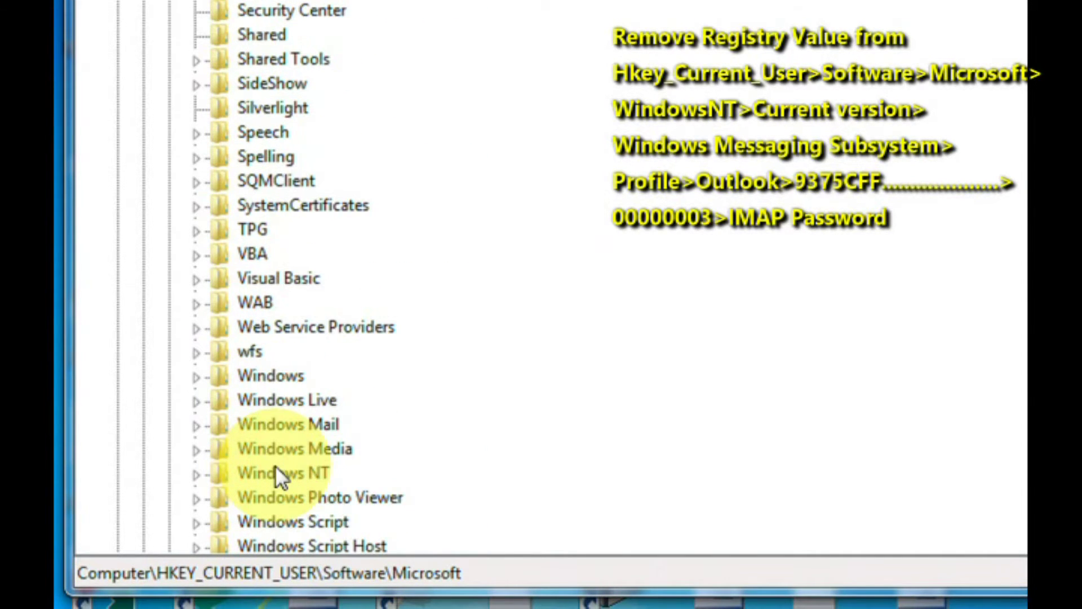
{"action": "left_click", "coordinate": [292, 467]}
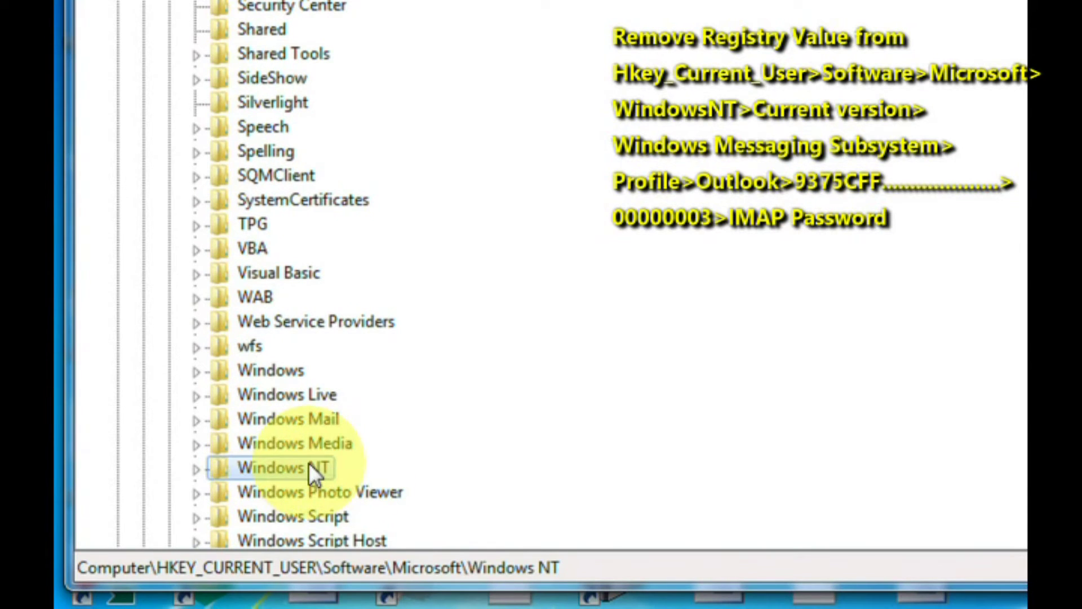
{"action": "left_click", "coordinate": [197, 469]}
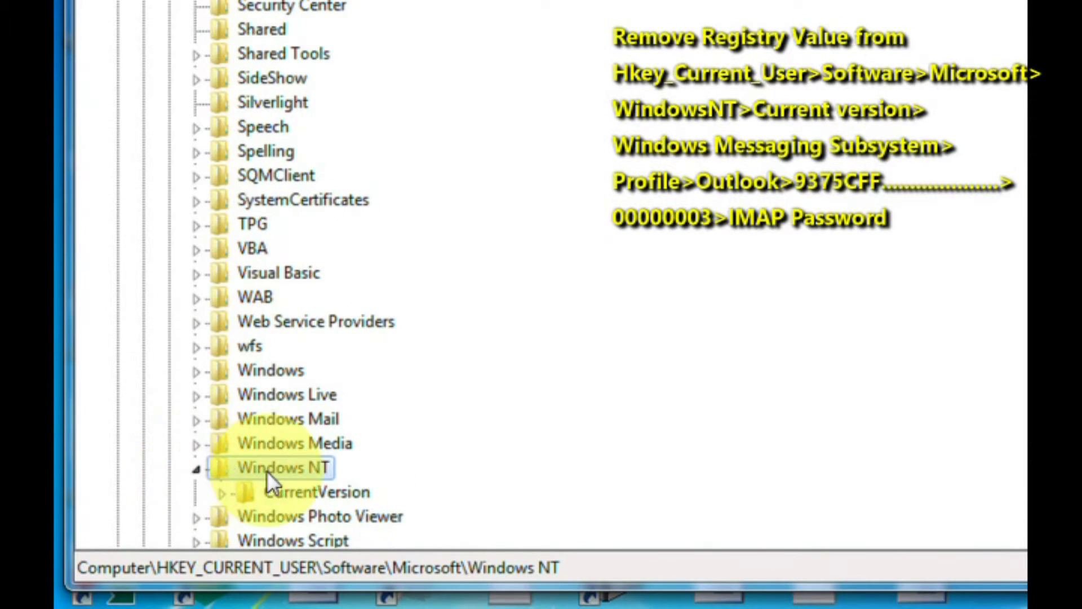
{"action": "left_click", "coordinate": [282, 491]}
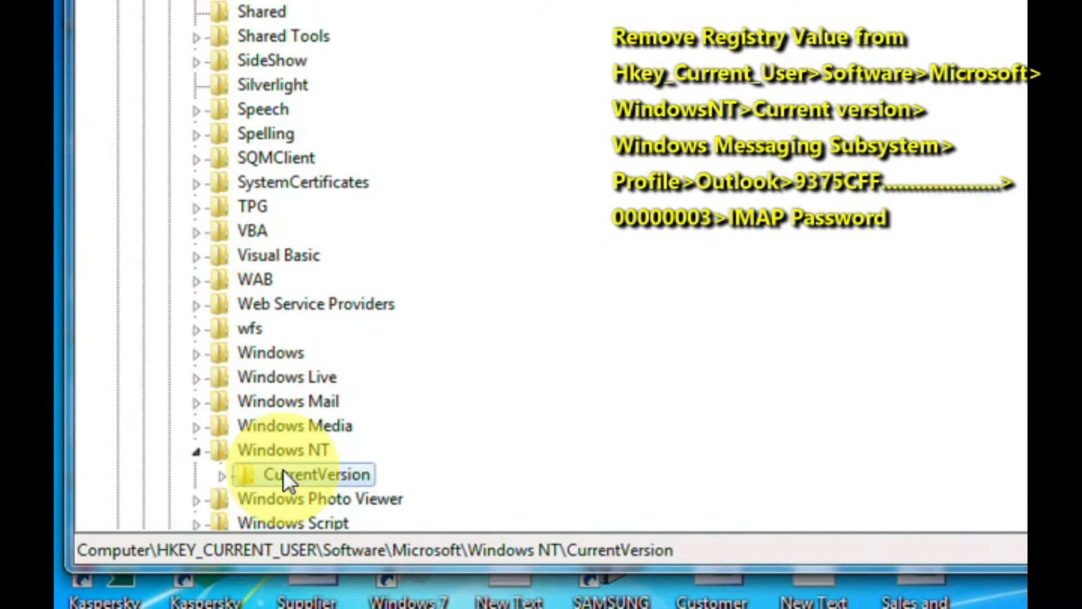
{"action": "scroll", "coordinate": [283, 469], "scroll_direction": "down", "scroll_amount": 1}
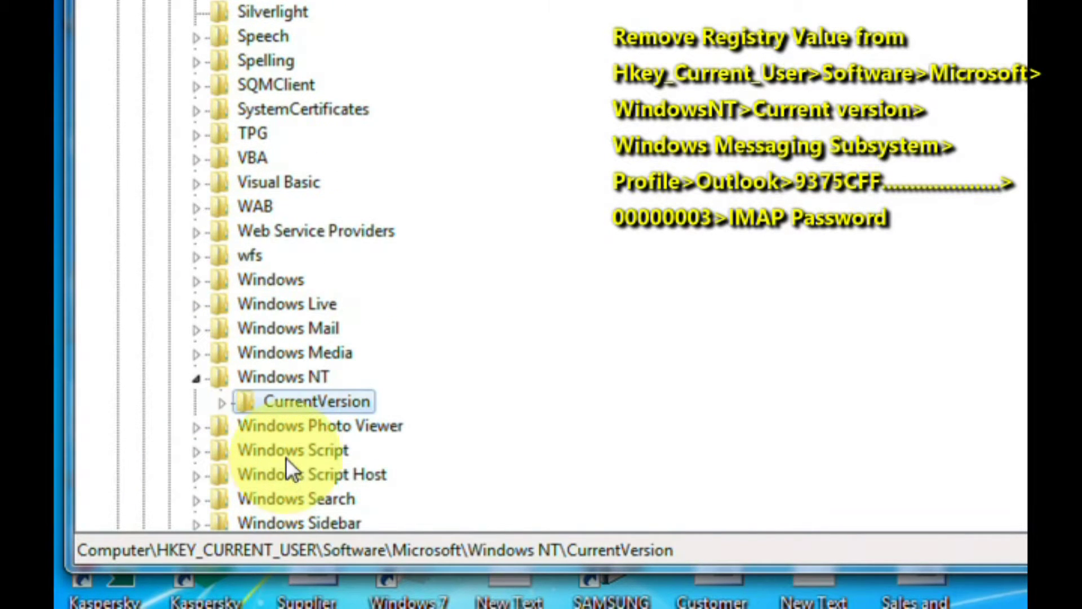
{"action": "left_click", "coordinate": [222, 400]}
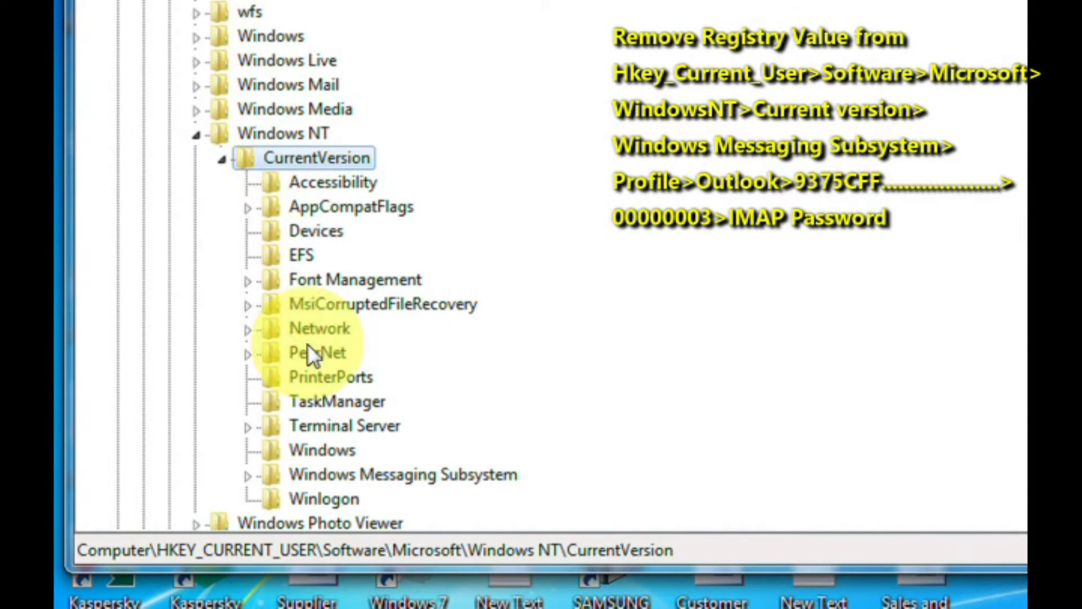
Step: Under CurrentVersion, expand Windows Messaging Subsystem down through Profiles to the Outlook profile's subkeys
{"action": "left_click", "coordinate": [359, 474]}
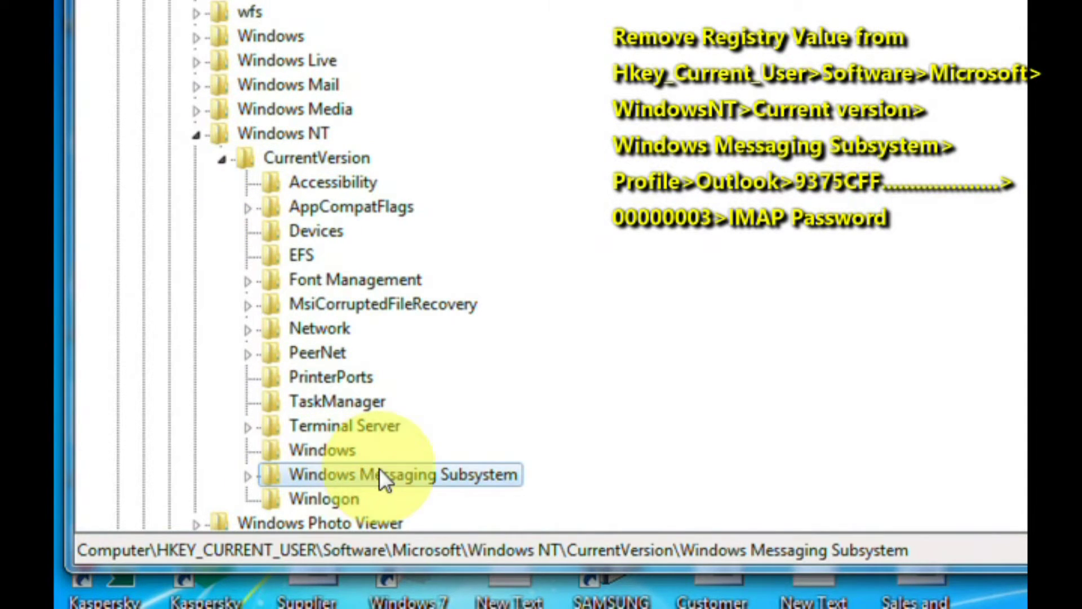
{"action": "left_click", "coordinate": [248, 475]}
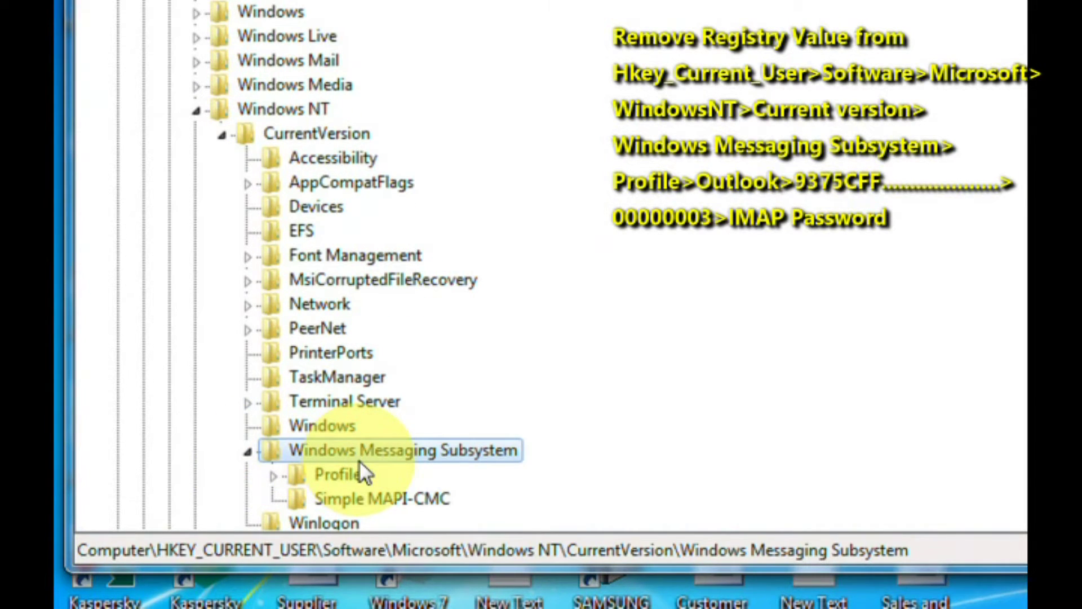
{"action": "left_click", "coordinate": [341, 474]}
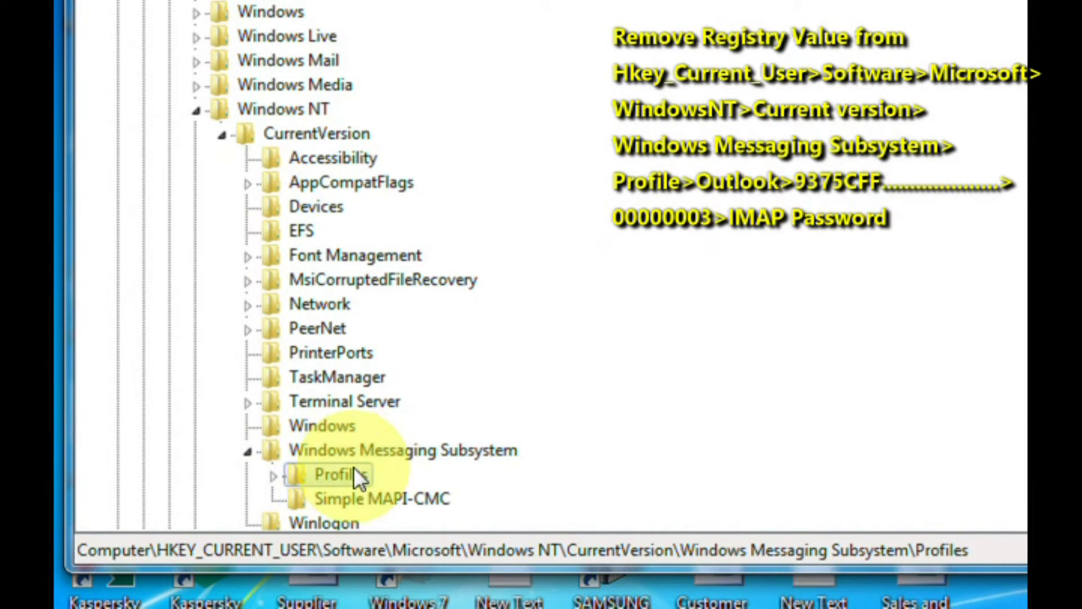
{"action": "scroll", "coordinate": [351, 462], "scroll_direction": "down", "scroll_amount": 2}
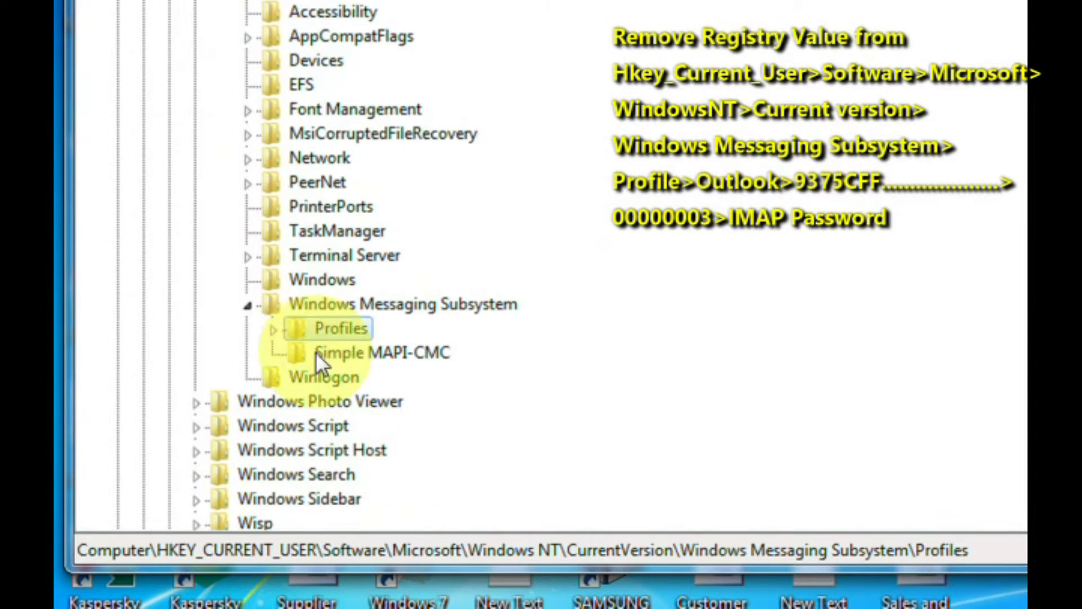
{"action": "left_click", "coordinate": [273, 329]}
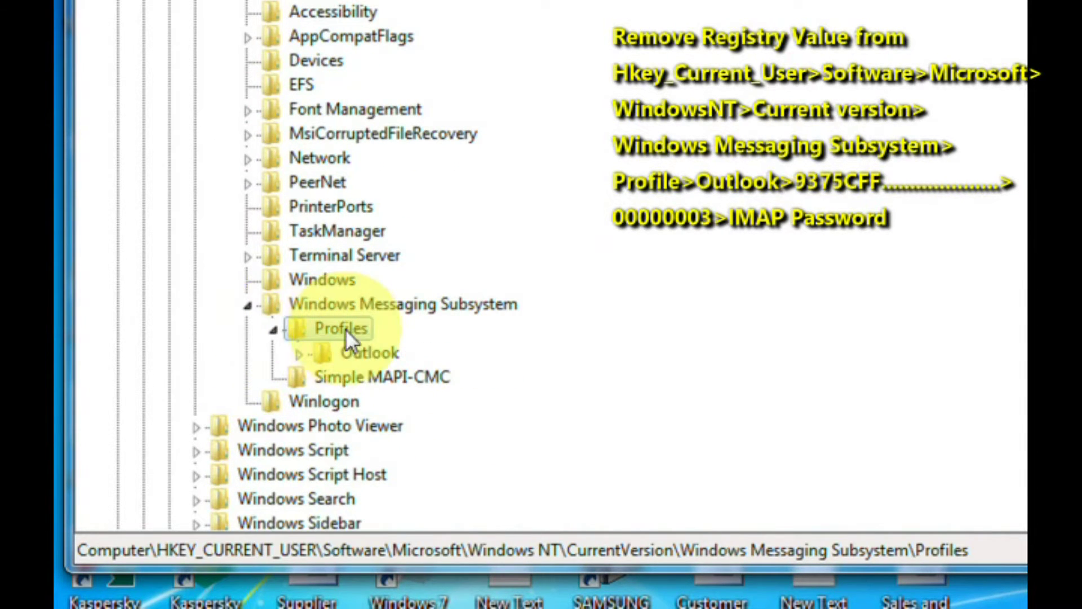
{"action": "left_click", "coordinate": [363, 352]}
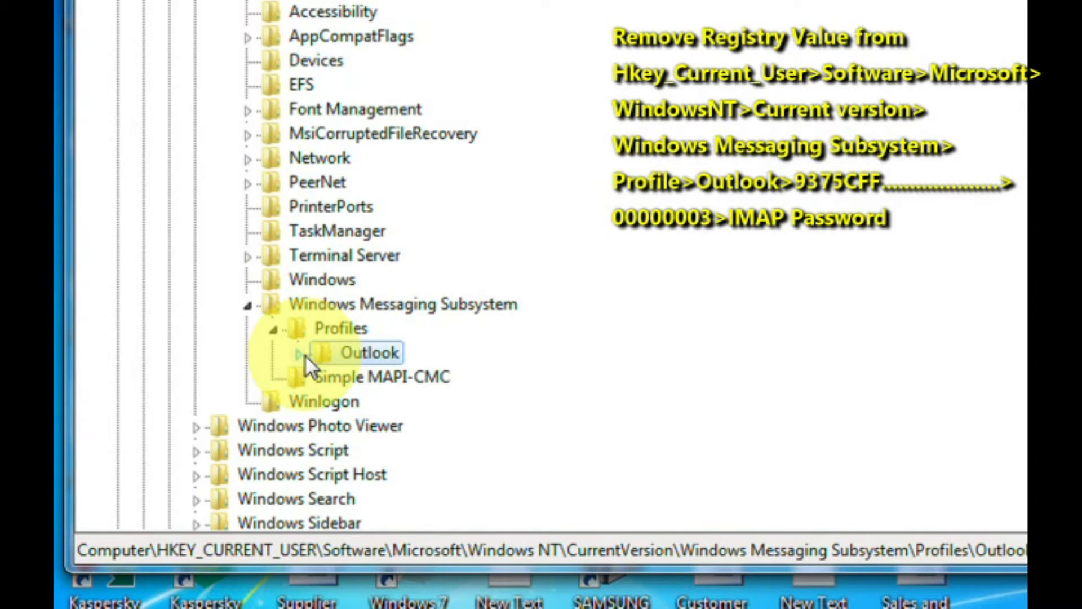
{"action": "left_click", "coordinate": [299, 354]}
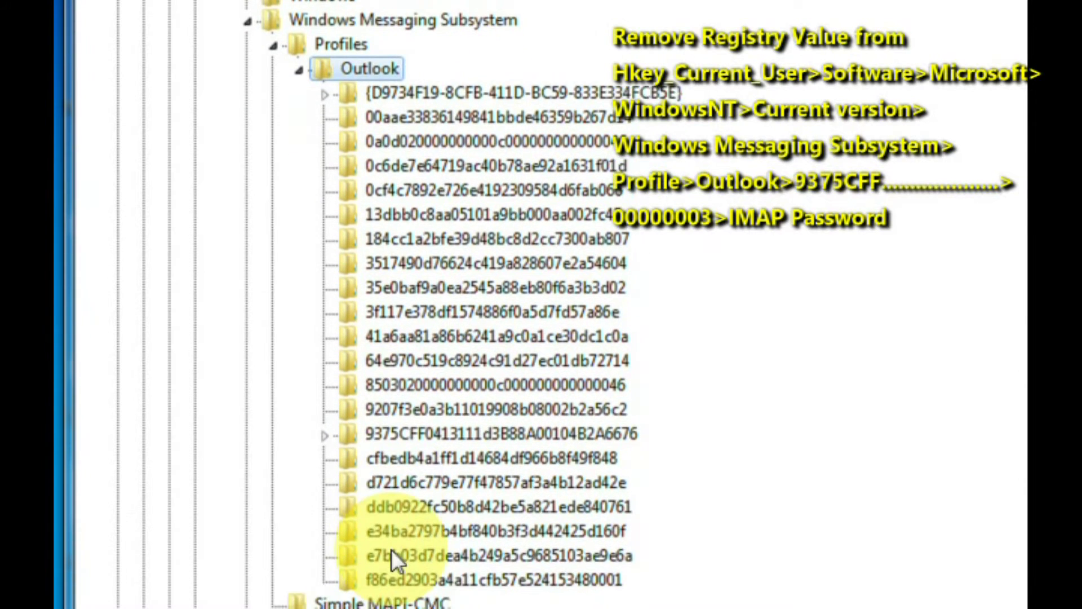
Step: Expand the 9375CFF0413111d3B88A00104B2A6676 key in the Outlook profile and open its 00000003 subkey
{"action": "left_click", "coordinate": [402, 407]}
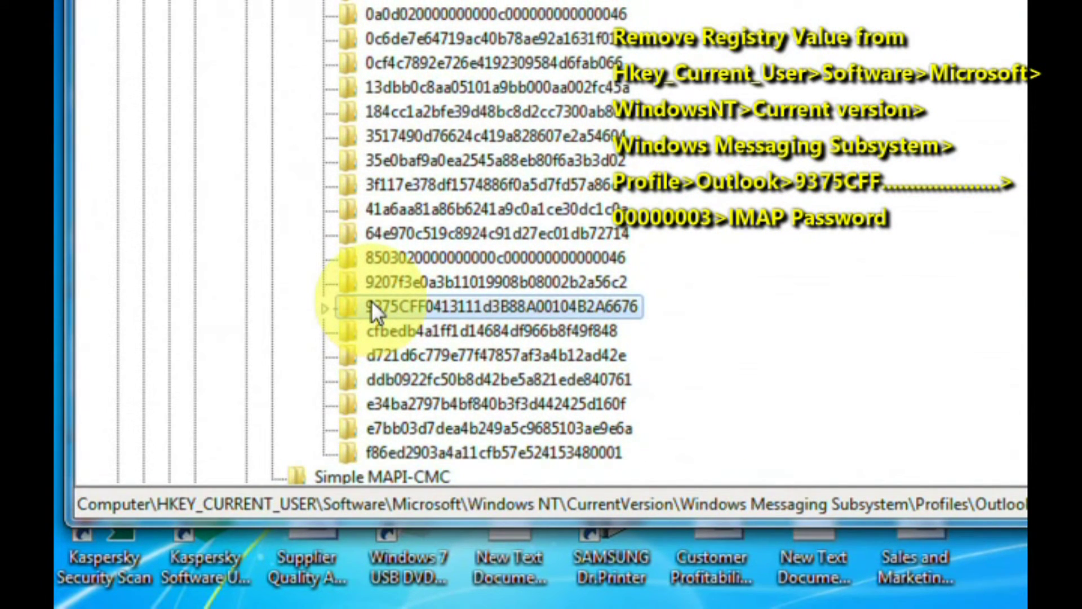
{"action": "left_click", "coordinate": [325, 308]}
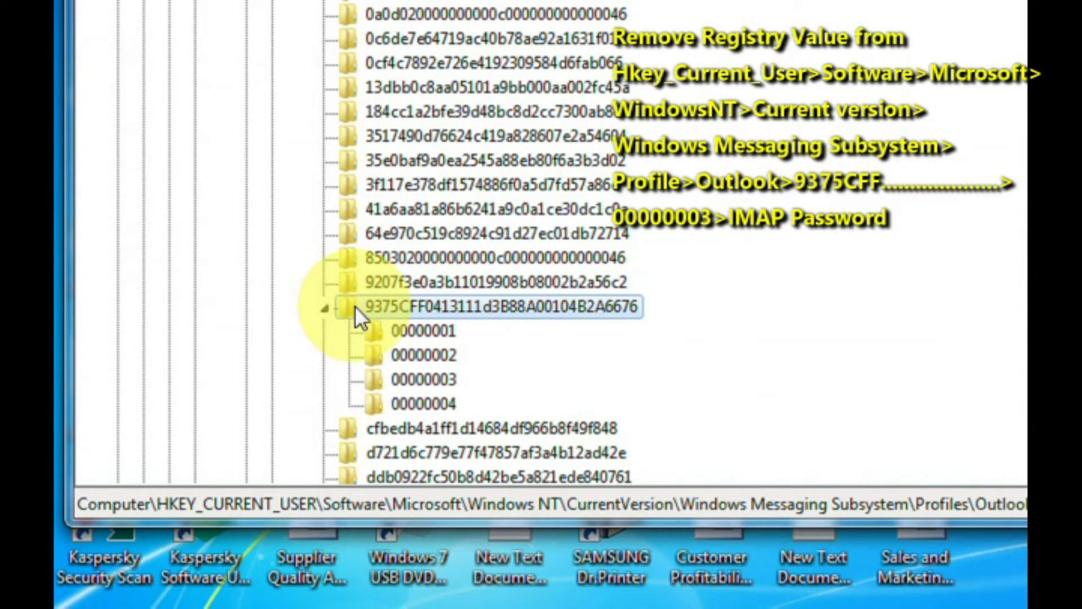
{"action": "left_click", "coordinate": [432, 379]}
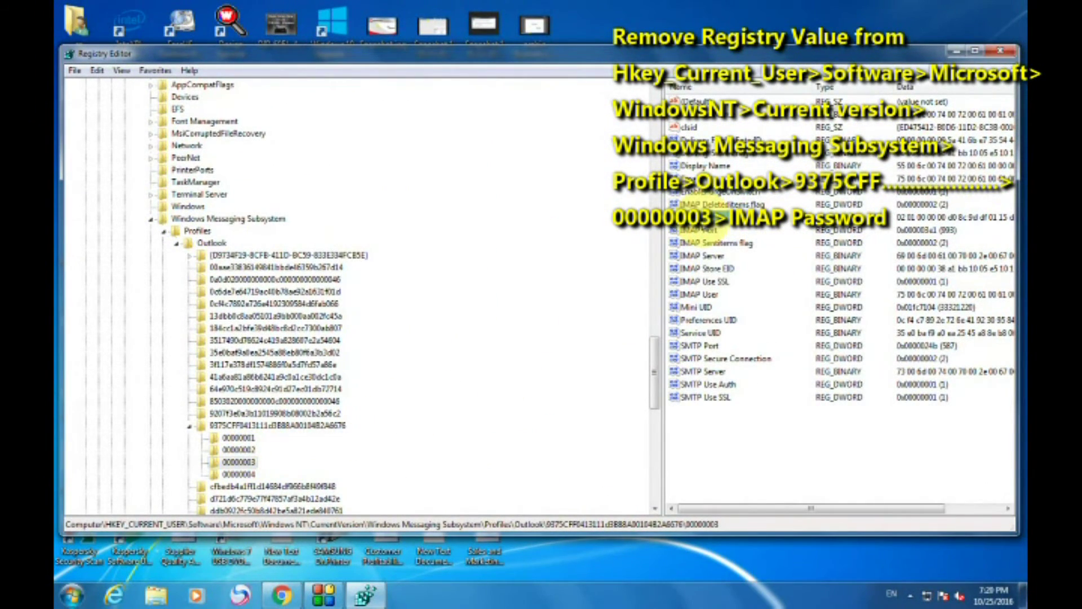
Step: Delete the IMAP Password value from the 00000003 key and close the Registry Editor
{"action": "left_click", "coordinate": [723, 219]}
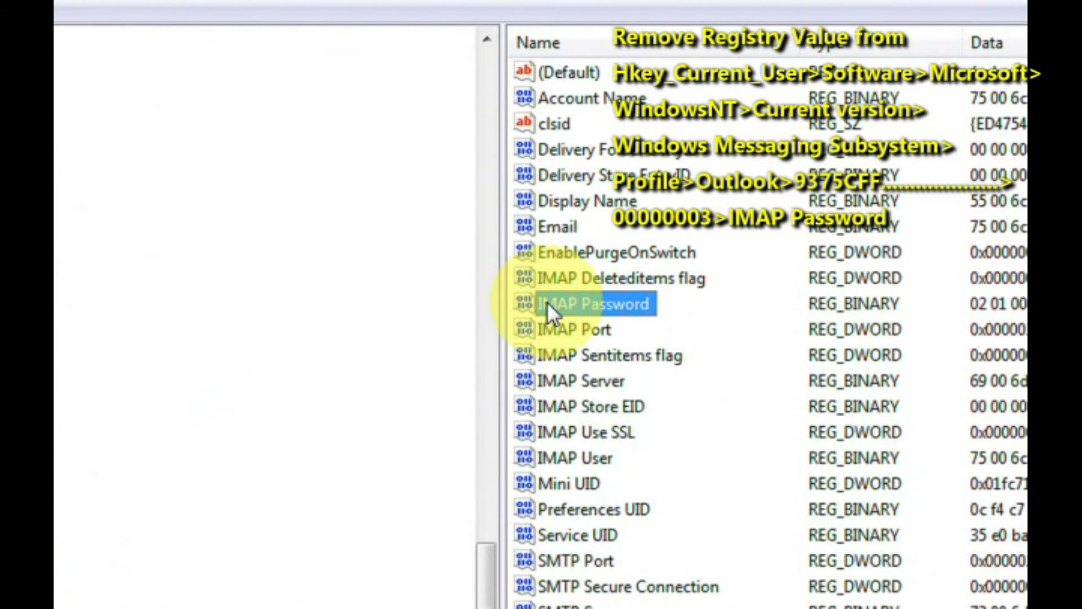
{"action": "right_click", "coordinate": [548, 302]}
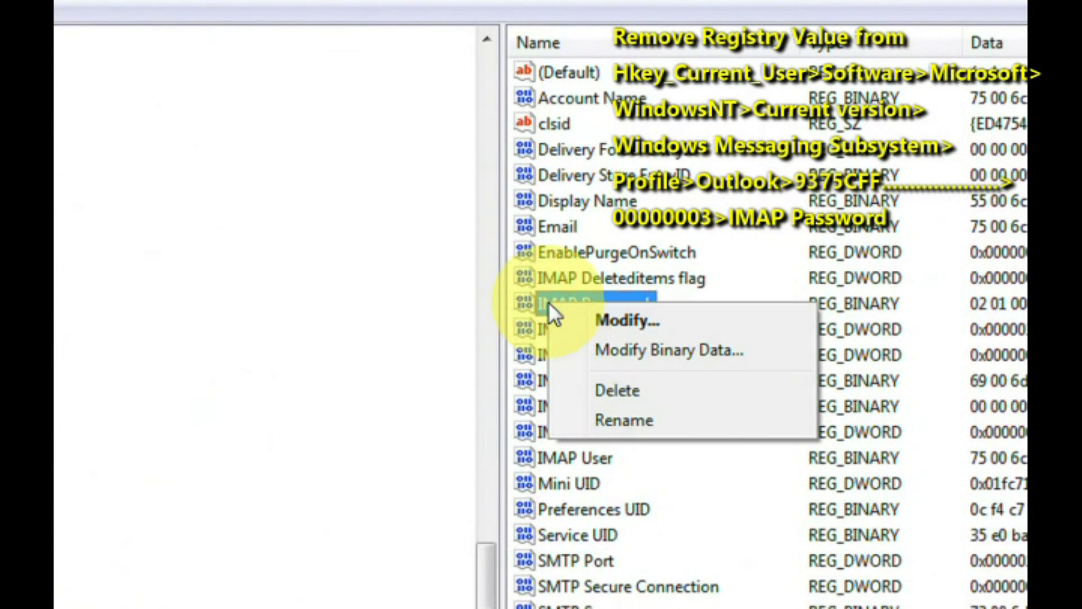
{"action": "left_click", "coordinate": [648, 389]}
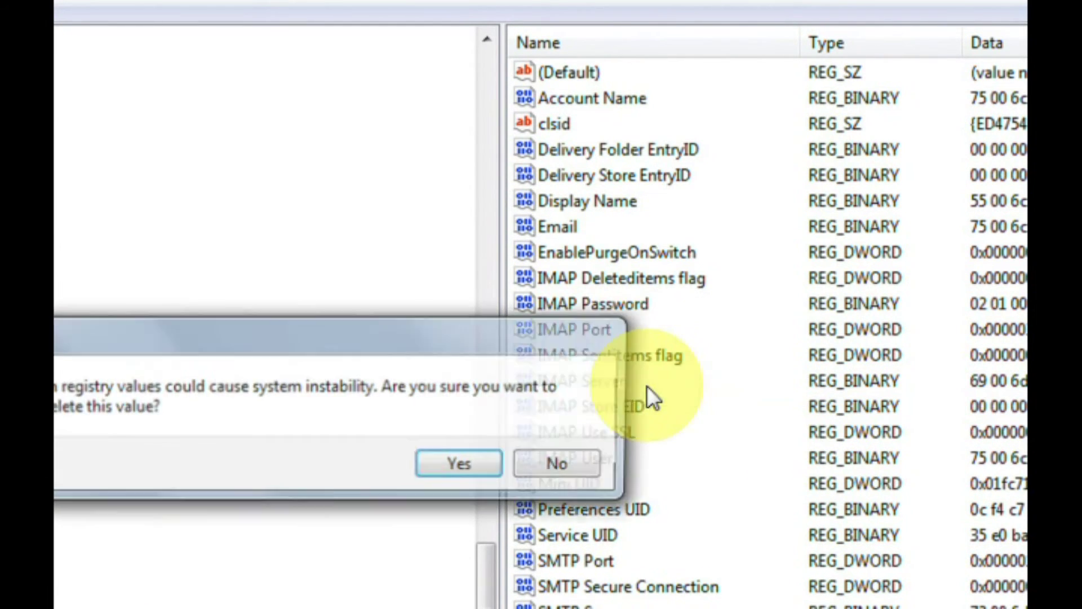
{"action": "left_click", "coordinate": [464, 462]}
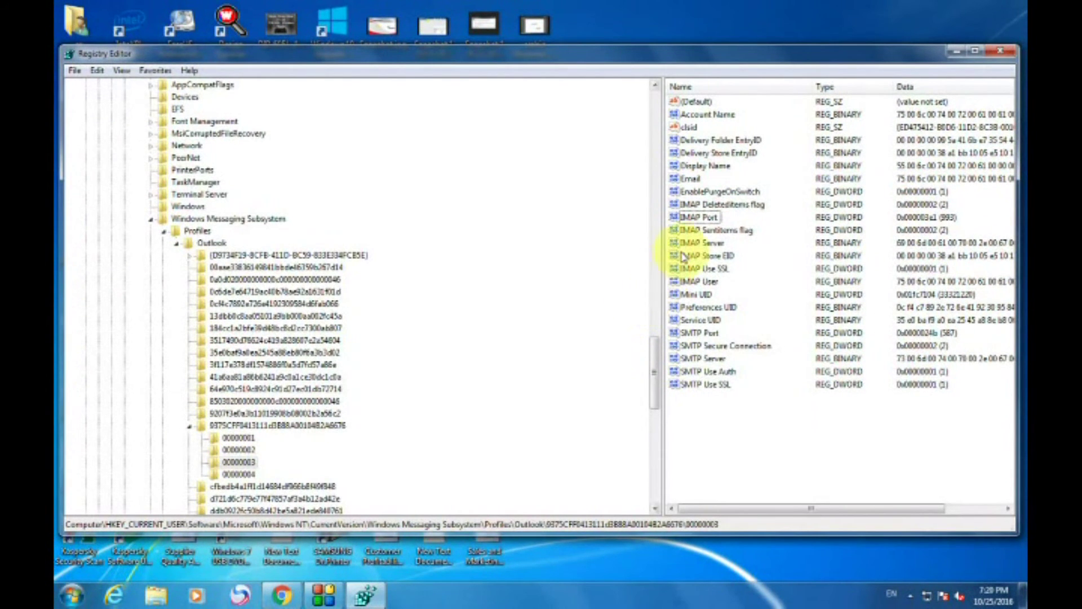
{"action": "left_click", "coordinate": [998, 53]}
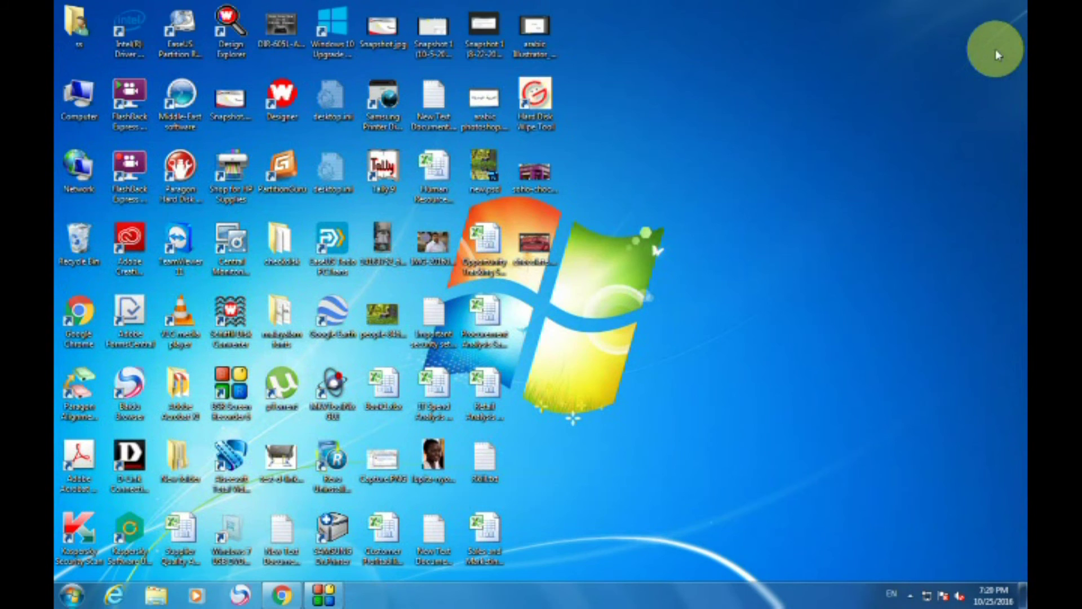
Step: Launch Microsoft Outlook 2010 and try to submit the imap.gmail.com login with the password left blank
{"action": "left_click", "coordinate": [71, 597]}
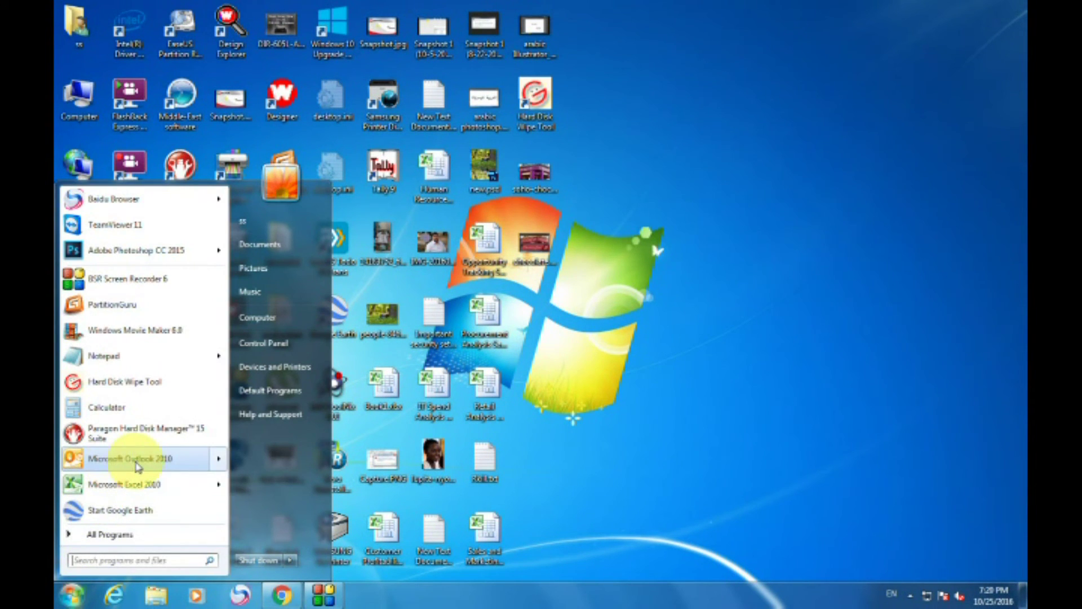
{"action": "mouse_move", "coordinate": [137, 466]}
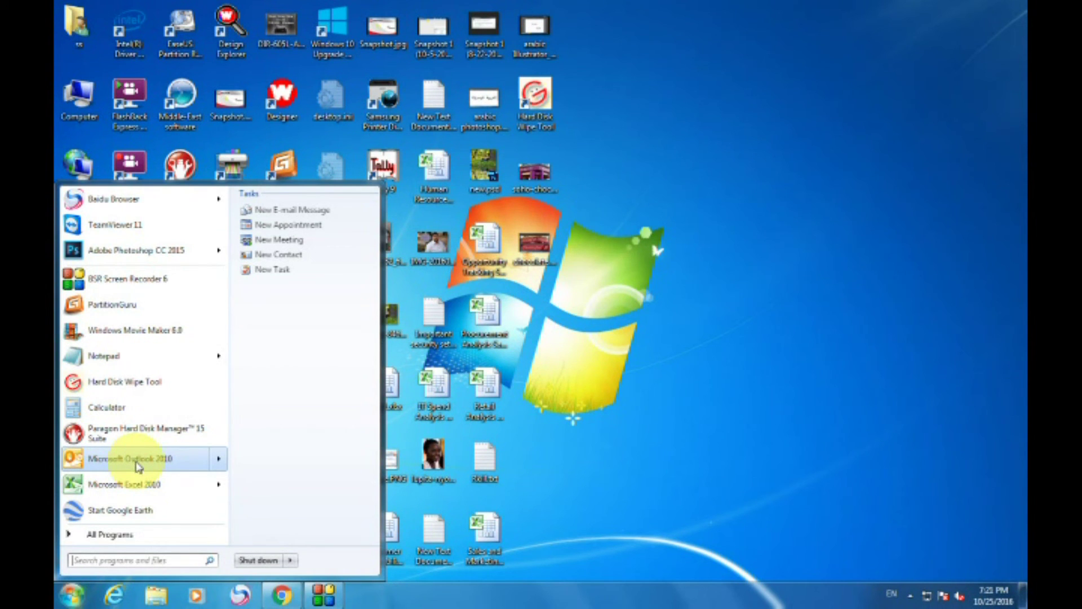
{"action": "left_click", "coordinate": [138, 461]}
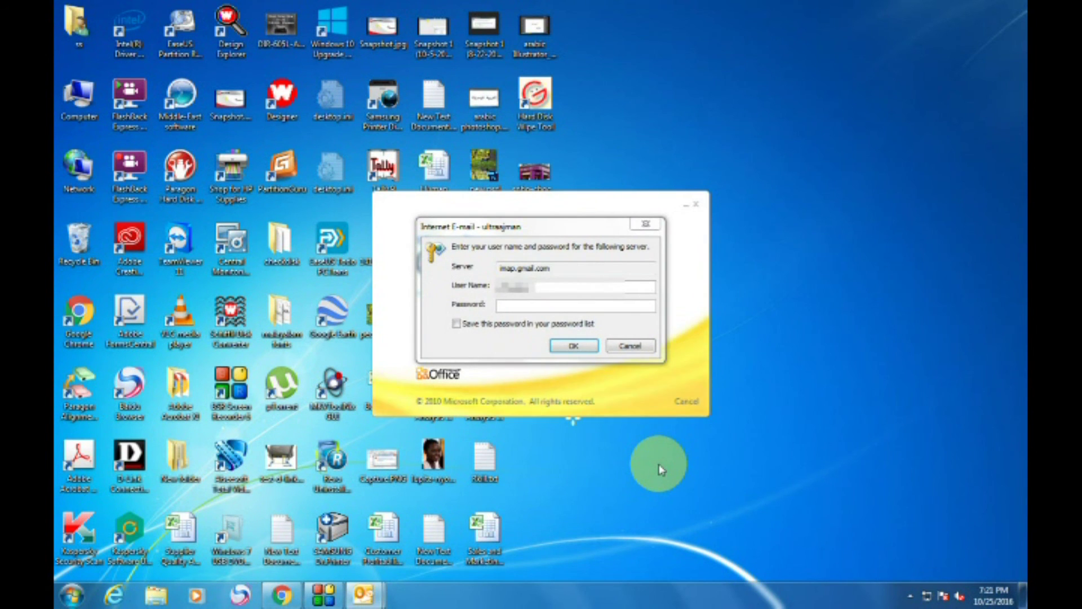
{"action": "mouse_move", "coordinate": [559, 227]}
{"action": "left_mouse_down"}
{"action": "mouse_move", "coordinate": [582, 225]}
{"action": "mouse_move", "coordinate": [568, 228]}
{"action": "left_mouse_up"}
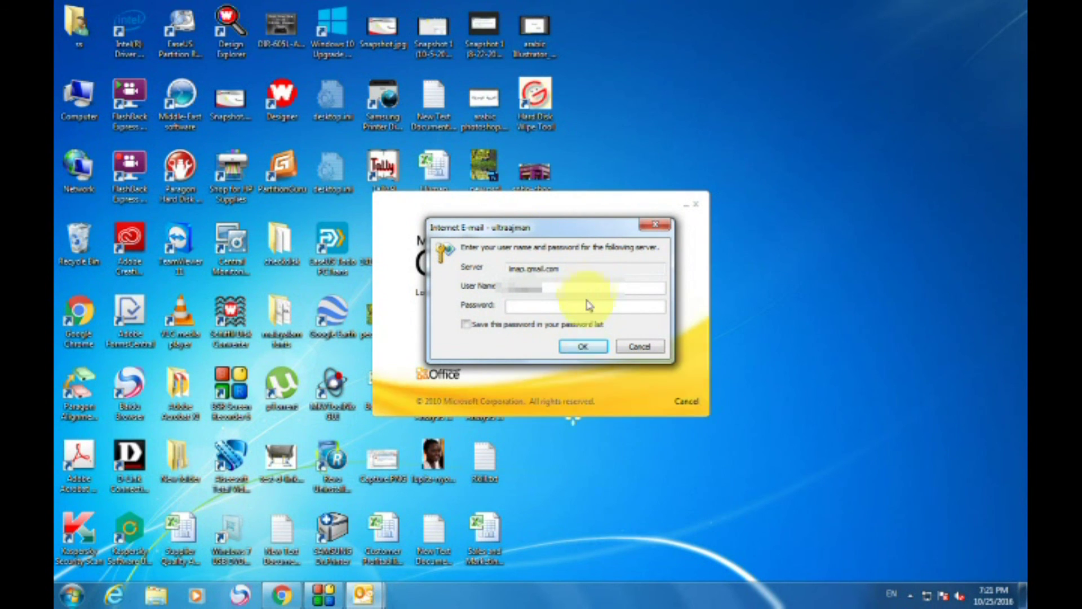
{"action": "left_click", "coordinate": [584, 346]}
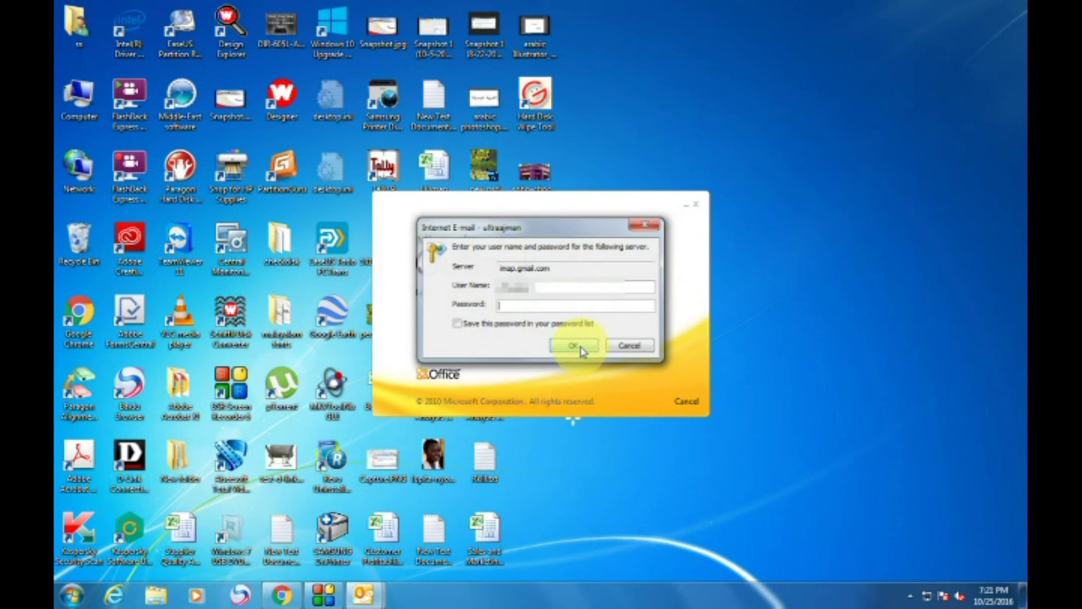